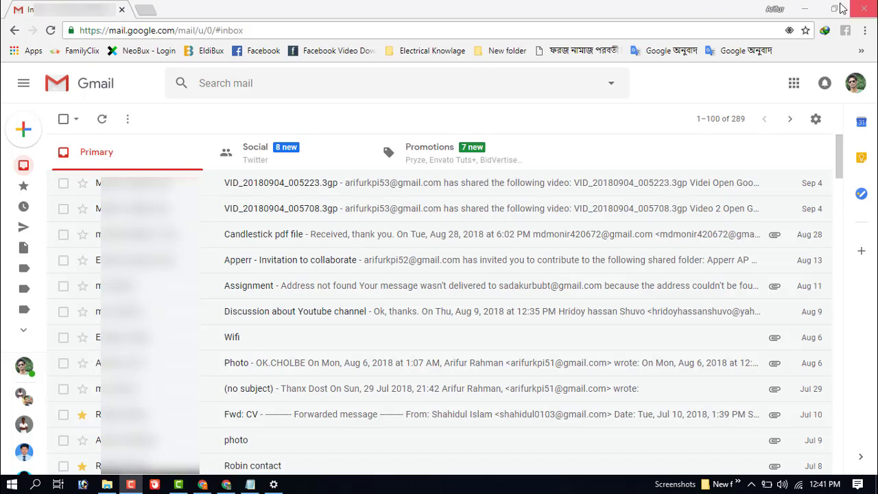
Open the Google Account home page from the profile menu and scroll to Account preferences
left_click(854, 82)
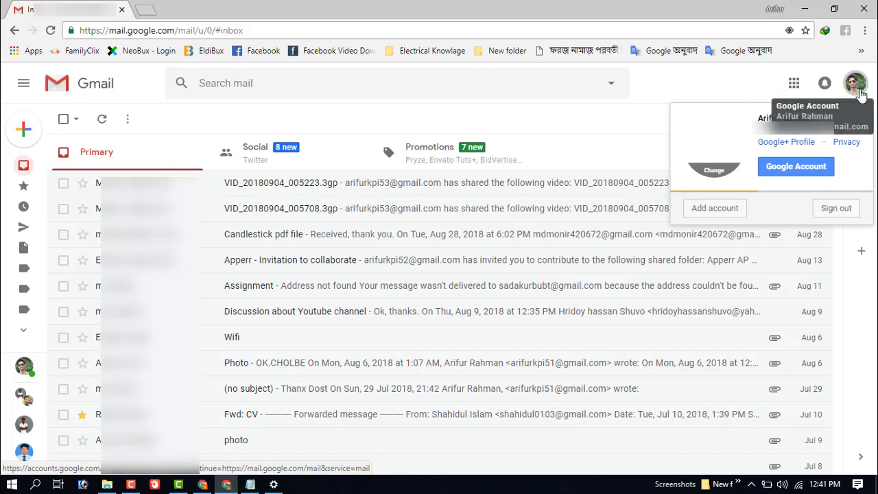
left_click(802, 173)
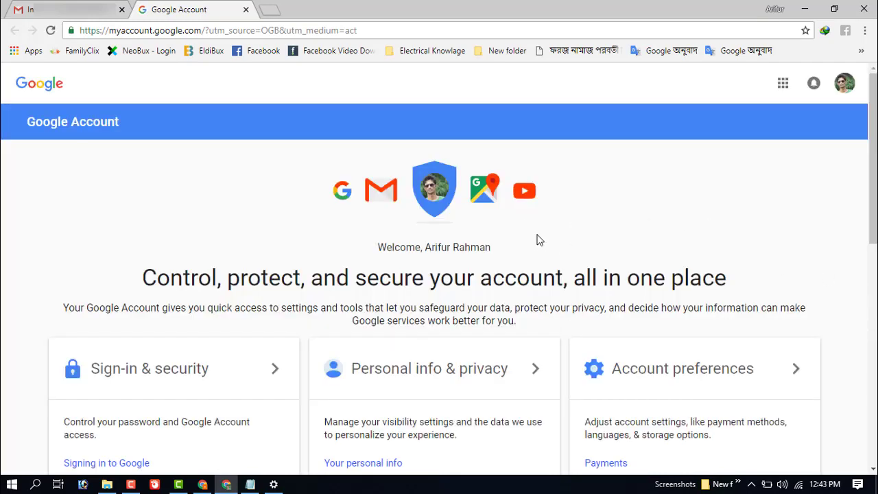
scroll(267, 259, "down", 1)
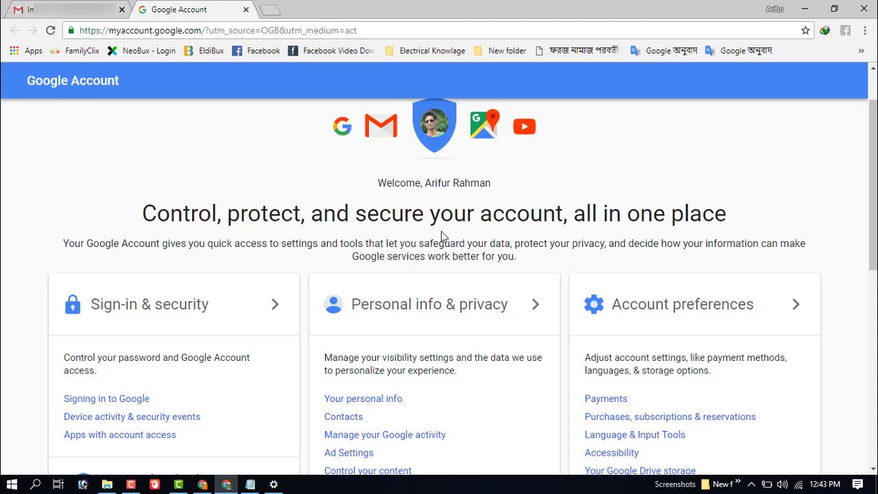
scroll(436, 232, "down", 2)
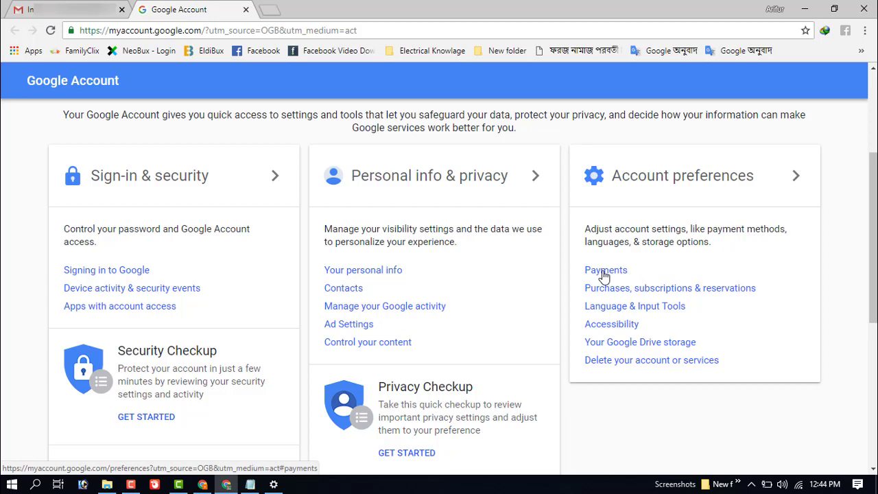
Open the Payments settings under Account preferences
left_click(607, 272)
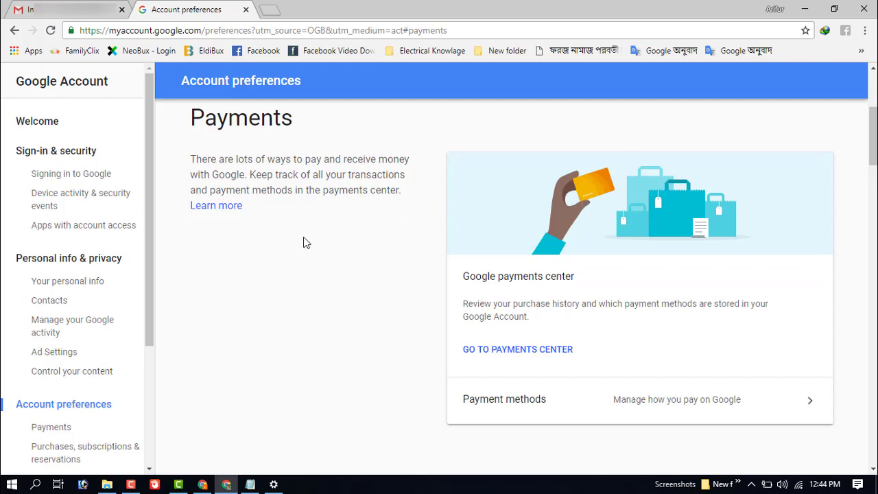
Go to the payments center's Payment methods and start adding a new card
left_click(511, 351)
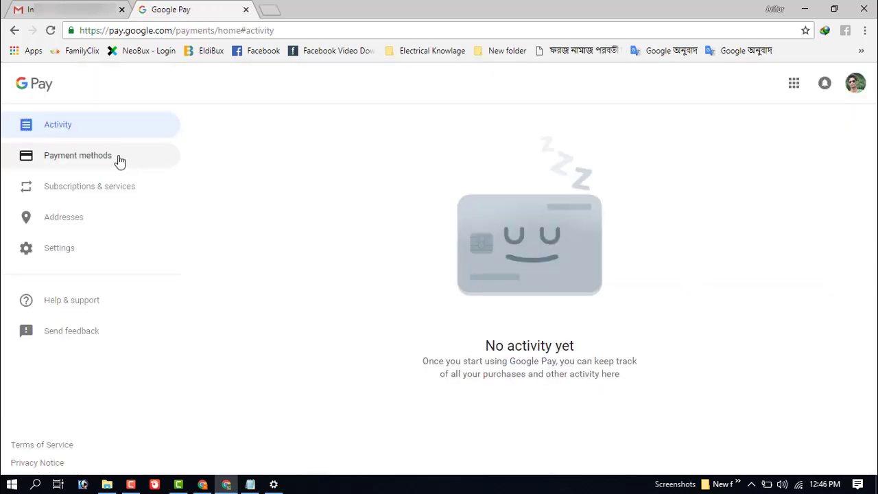
left_click(92, 162)
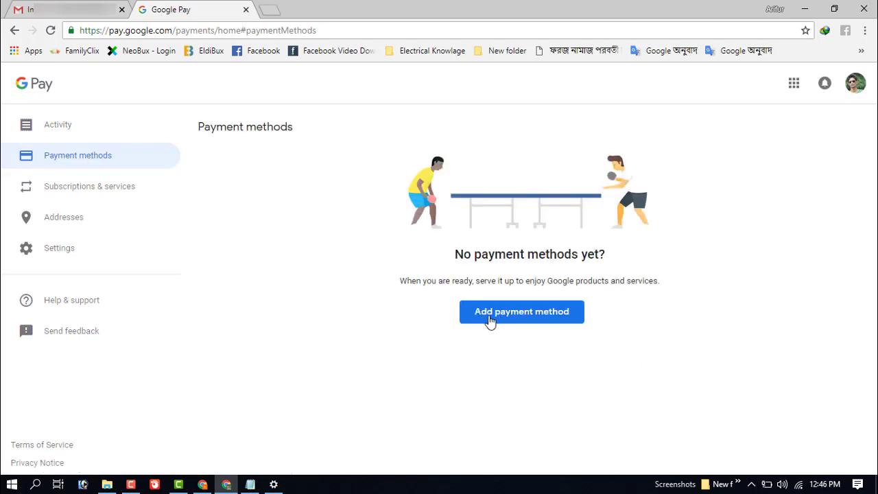
left_click(529, 318)
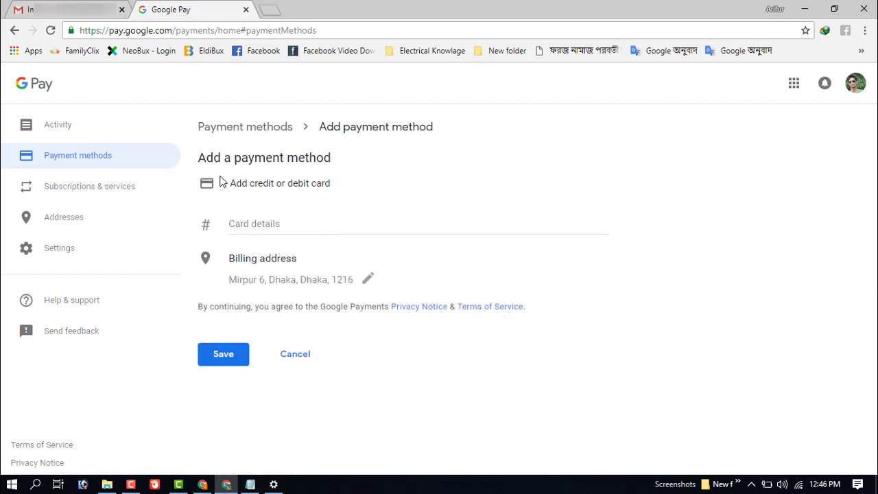
Clear a stray text selection and step through the card number, name, expiry and security code fields
left_click_drag(222, 182, 320, 183)
left_click(392, 196)
left_click(273, 223)
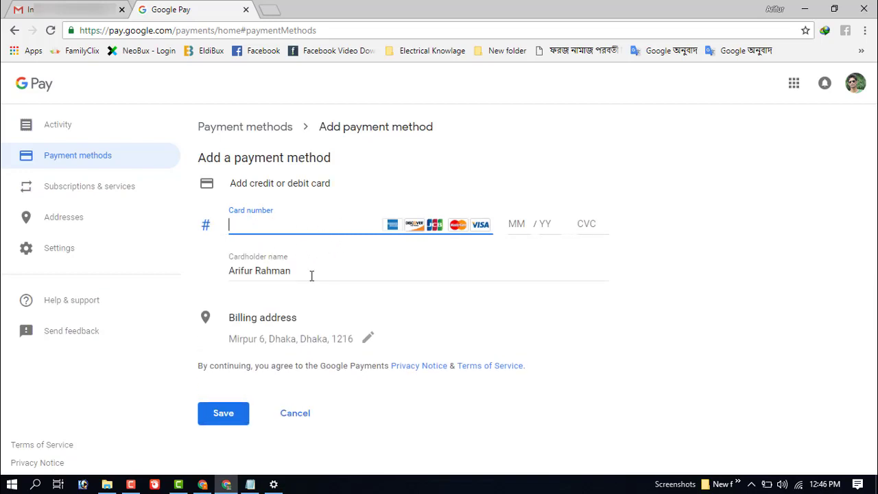
left_click(315, 275)
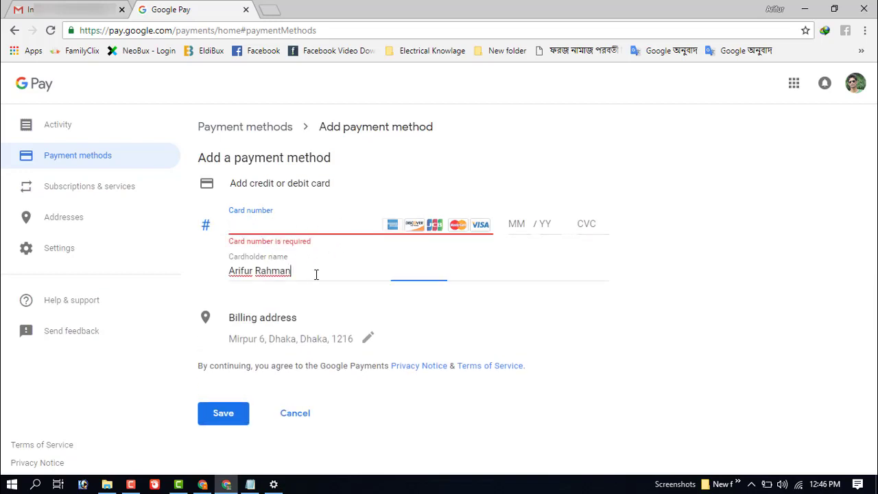
left_click(520, 222)
key("Tab")
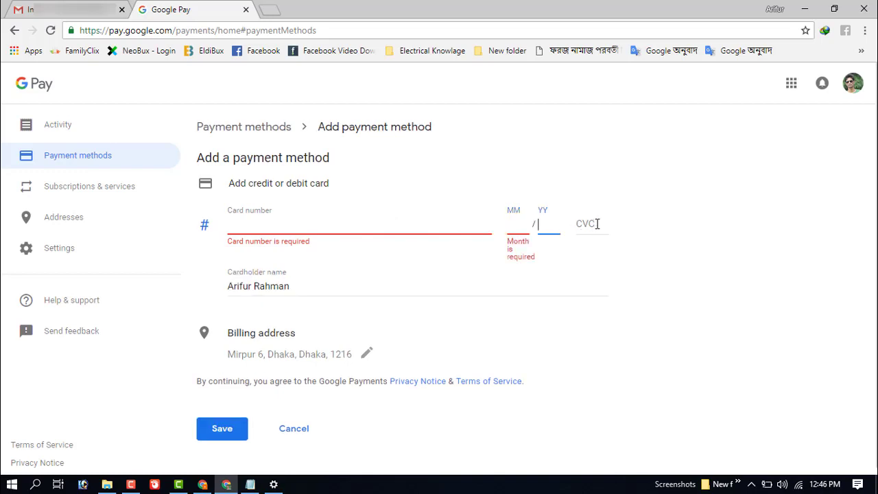
left_click(597, 223)
Copy the card number from the Notepad card details into the Card number field
left_click(251, 484)
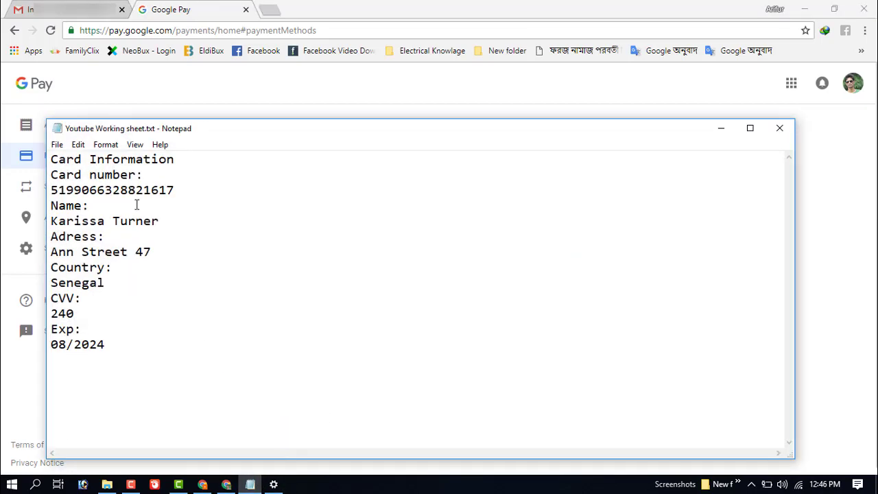
left_click_drag(190, 190, 48, 190)
key("ctrl+c")
left_click(442, 100)
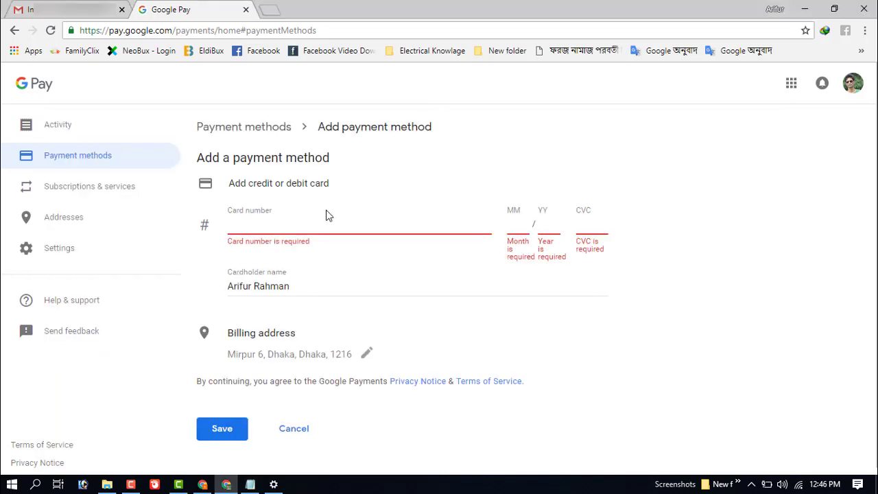
left_click(324, 225)
key("ctrl+v")
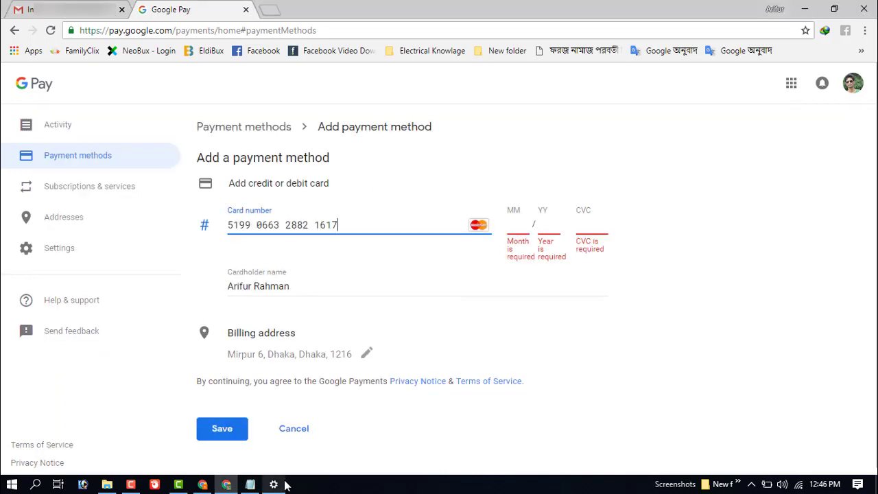
left_click(251, 484)
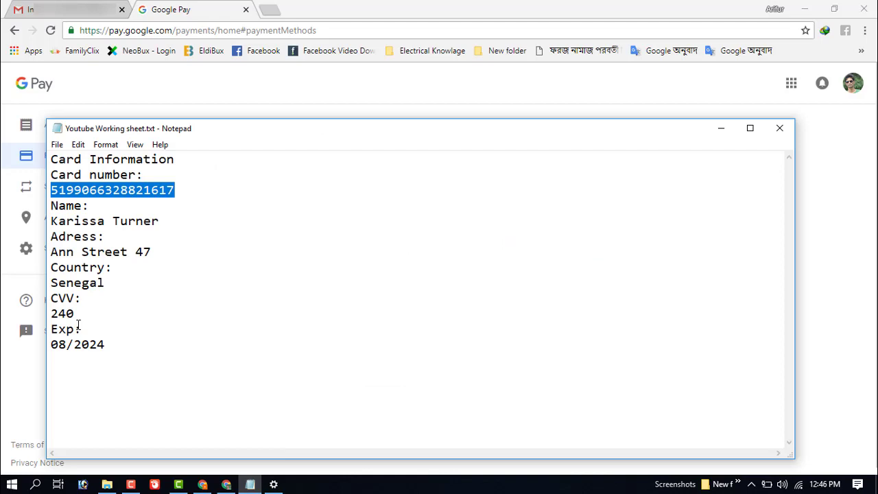
Enter the card's expiry month and year from the notes, correcting a mistyped digit
left_click_drag(53, 346, 127, 341)
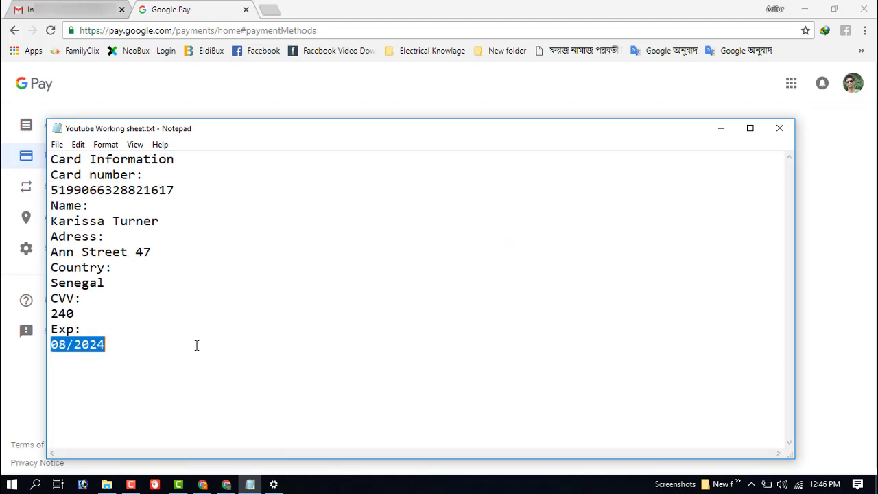
left_click(720, 130)
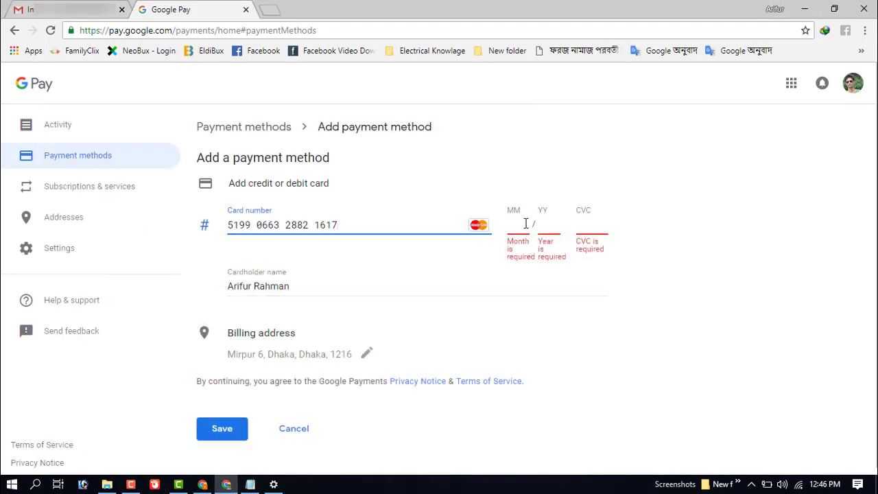
left_click(514, 227)
type("08")
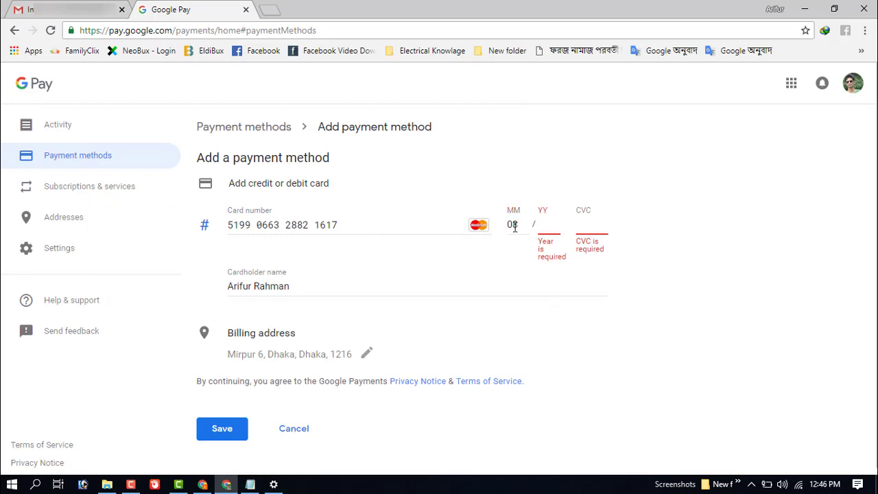
type("202")
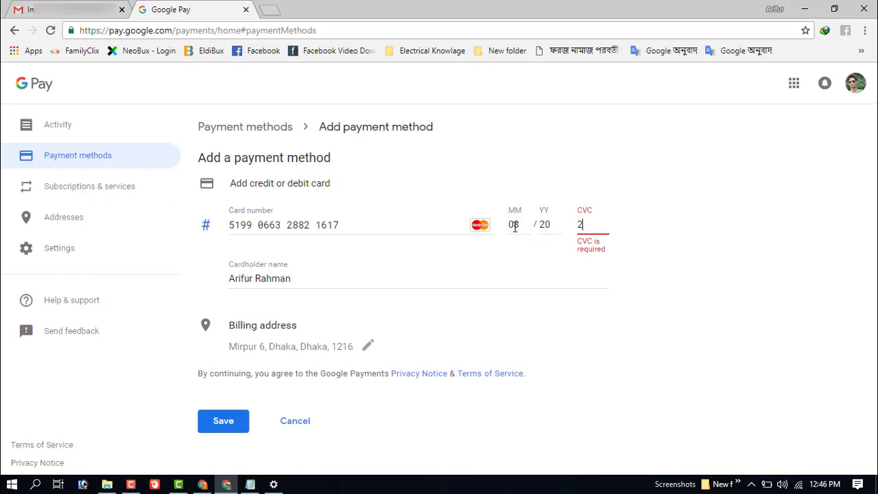
left_click(555, 225)
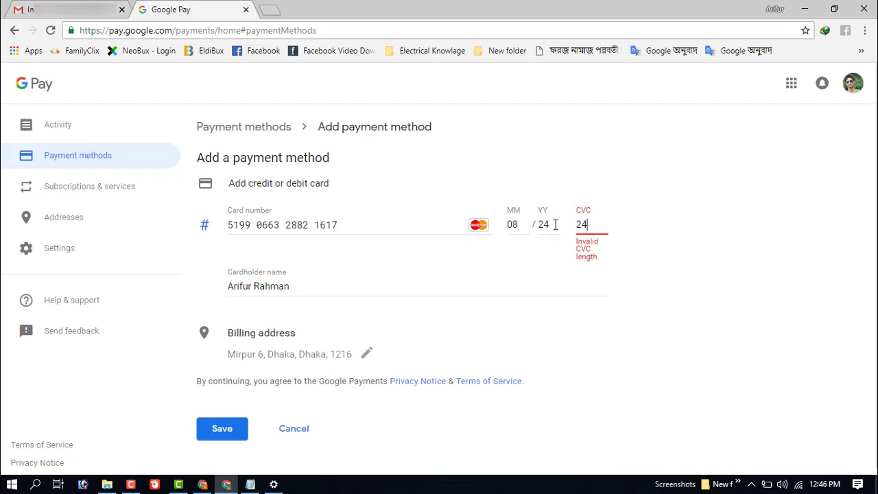
key("BackSpace")
key("BackSpace")
Check the notes and enter the card's security code
left_click(247, 484)
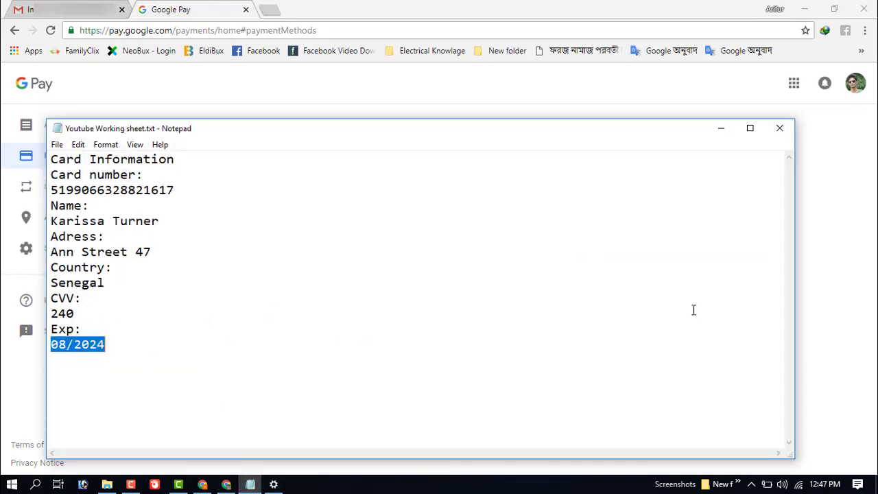
left_click(841, 278)
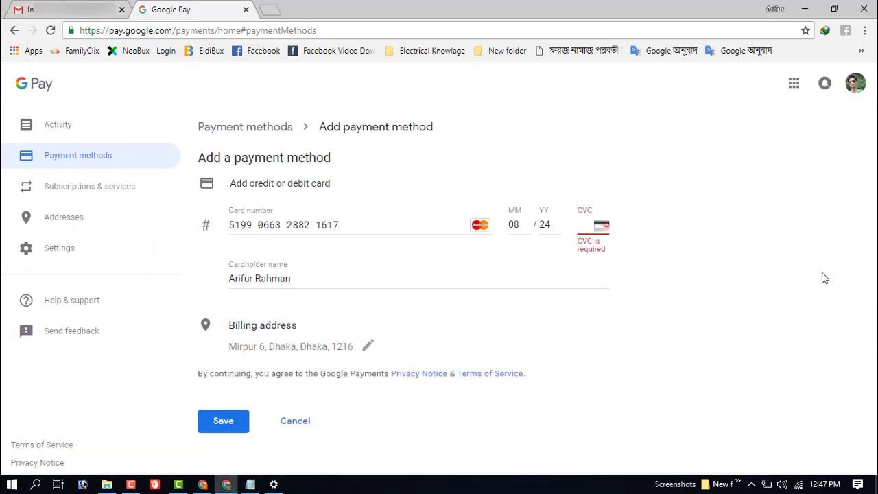
left_click(592, 229)
Delete the old name from the Cardholder name field
left_click(405, 284)
left_click_drag(333, 270, 126, 288)
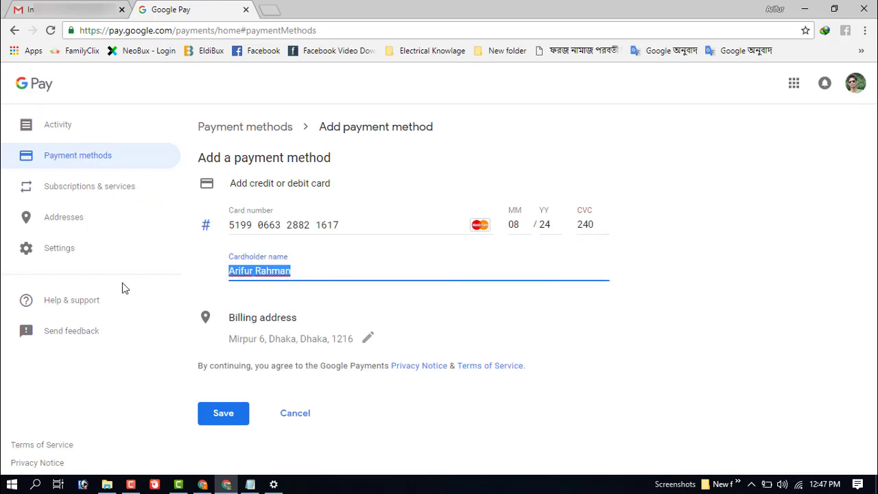
key("BackSpace")
left_click(250, 485)
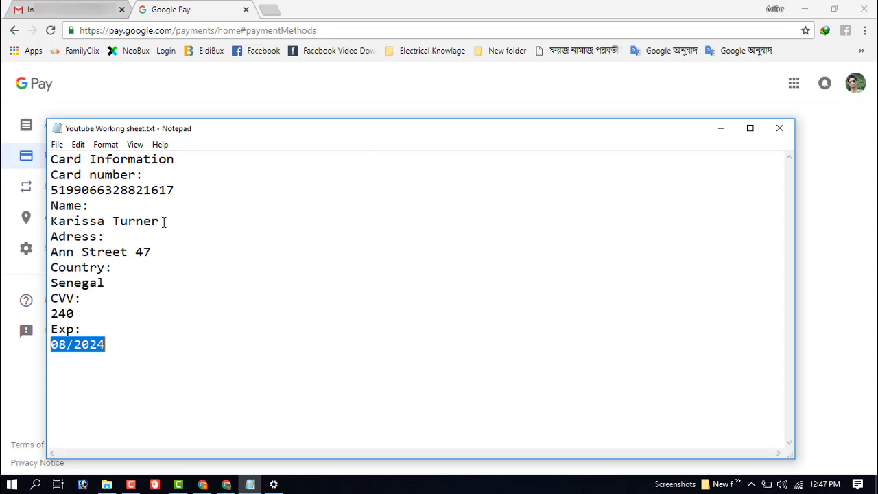
Paste the holder's name from the notes into Cardholder name, then select the street address line
left_click_drag(164, 222, 37, 222)
left_click(873, 305)
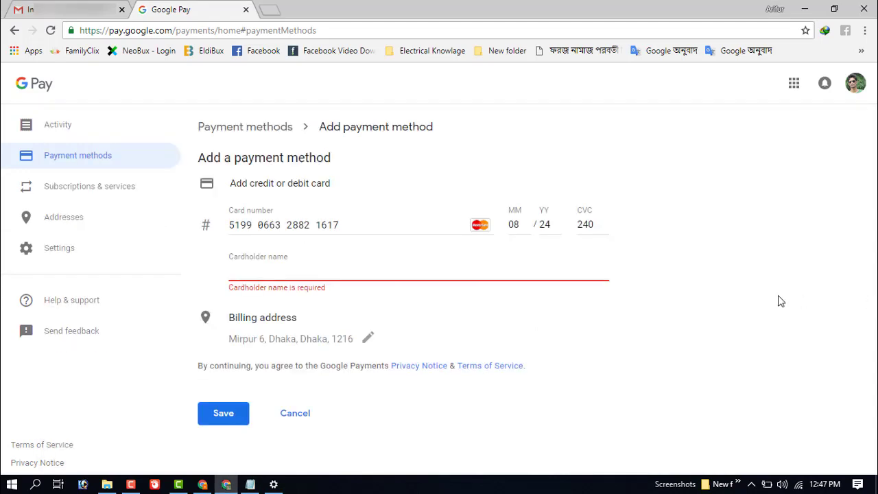
left_click(343, 275)
key("ctrl+v")
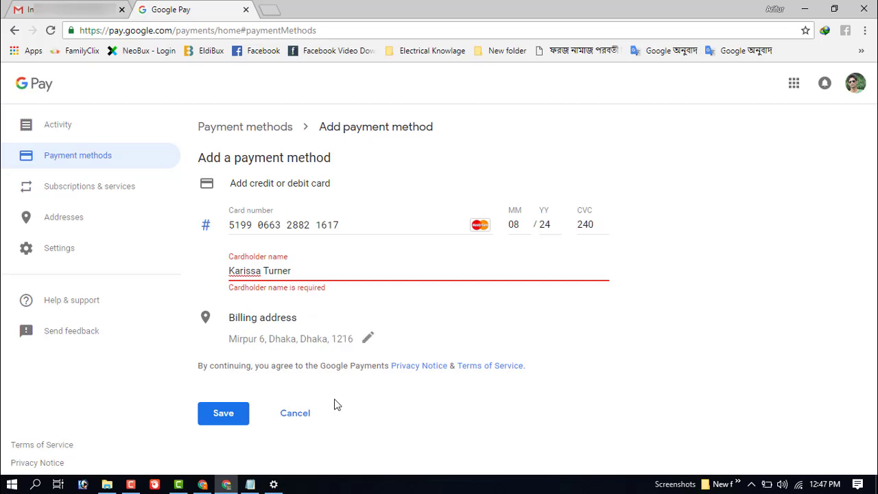
left_click(251, 484)
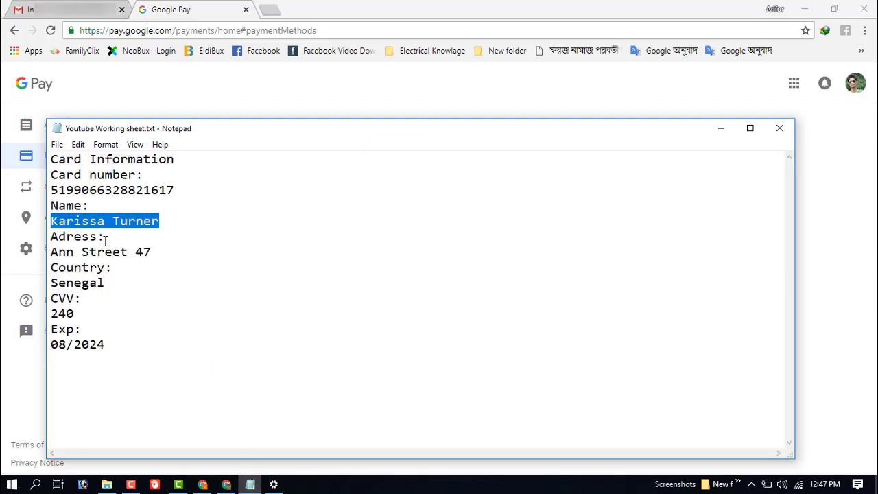
left_click_drag(53, 251, 215, 251)
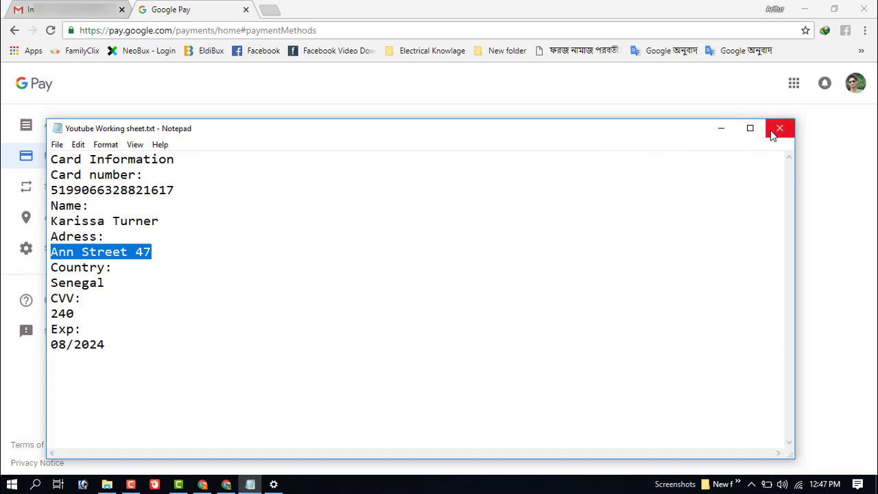
Edit the billing address, replacing Address line 1 with the copied street address
left_click(723, 130)
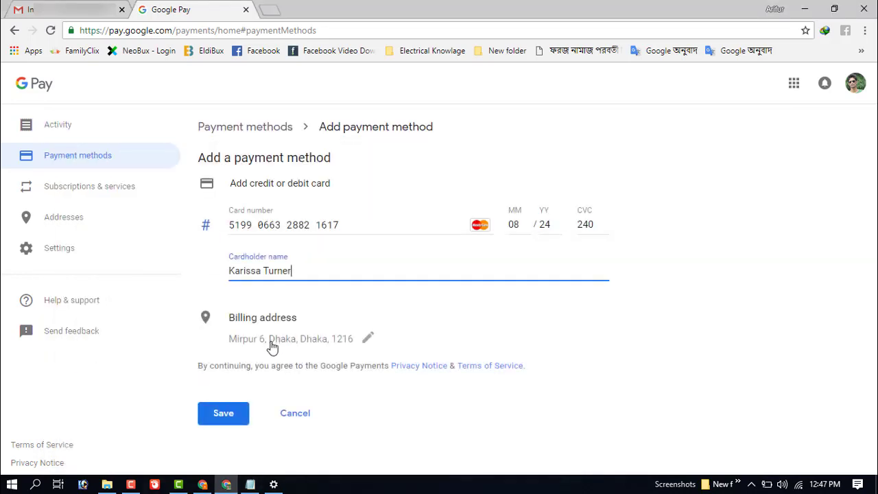
left_click(369, 338)
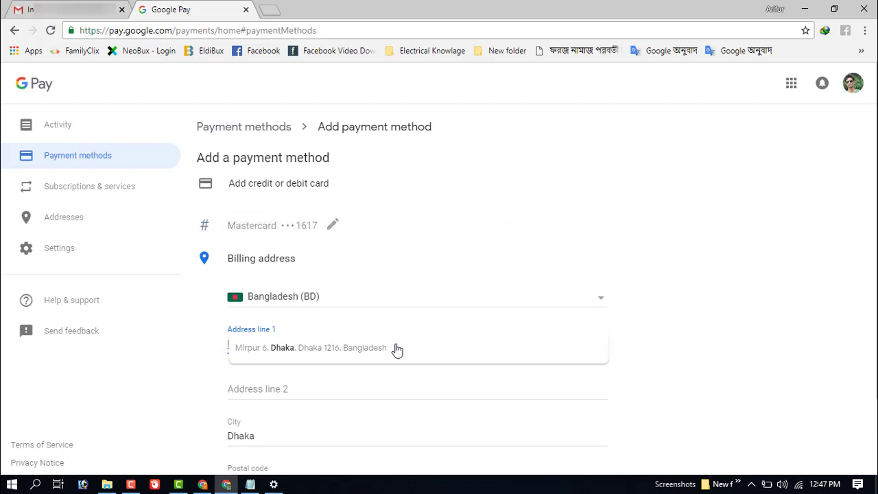
triple_click(383, 342)
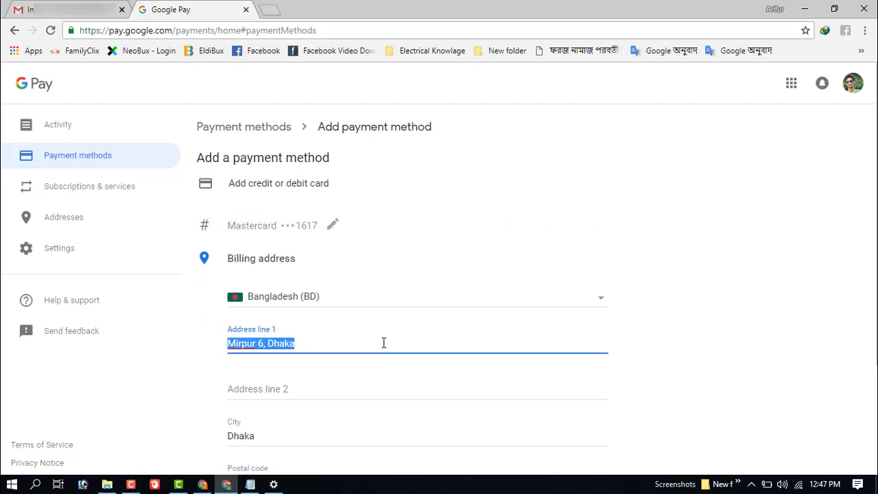
key("ctrl+v")
scroll(300, 404, "down", 2)
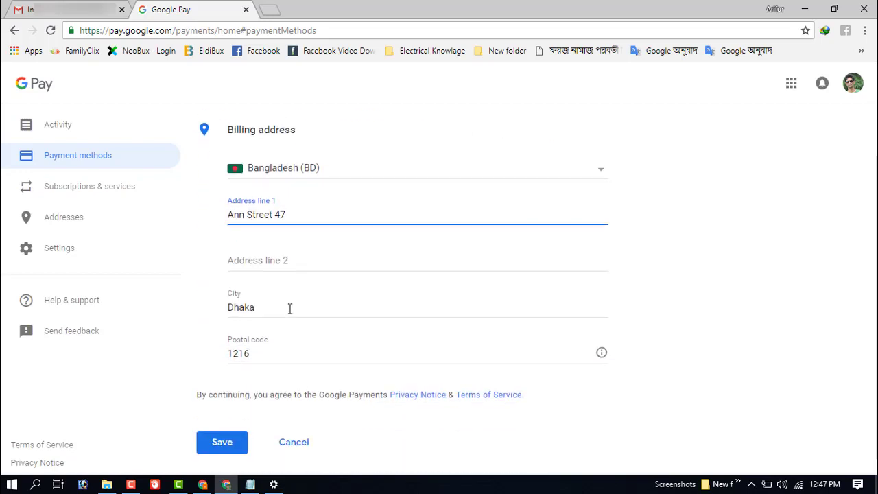
scroll(333, 295, "up", 2)
scroll(314, 305, "down", 2)
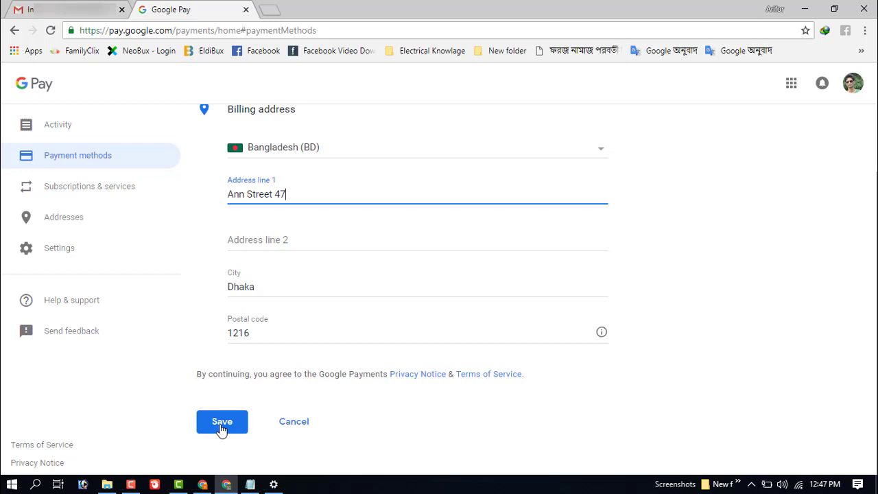
scroll(220, 428, "up", 2)
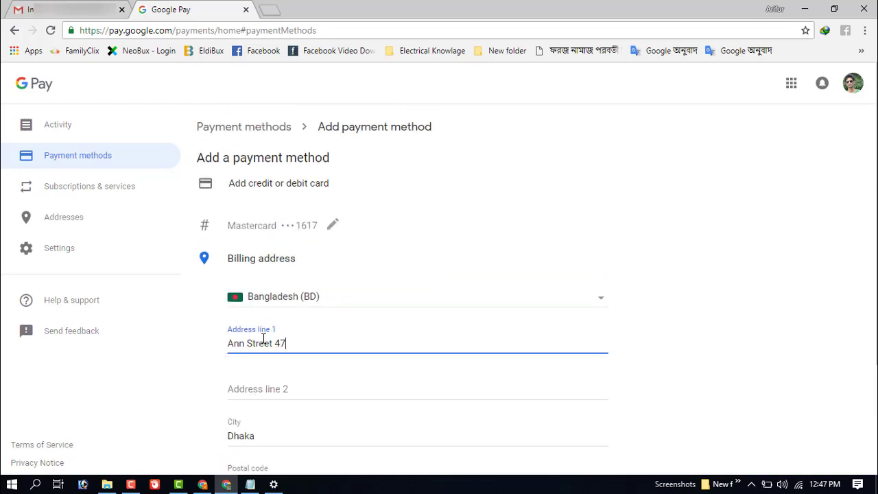